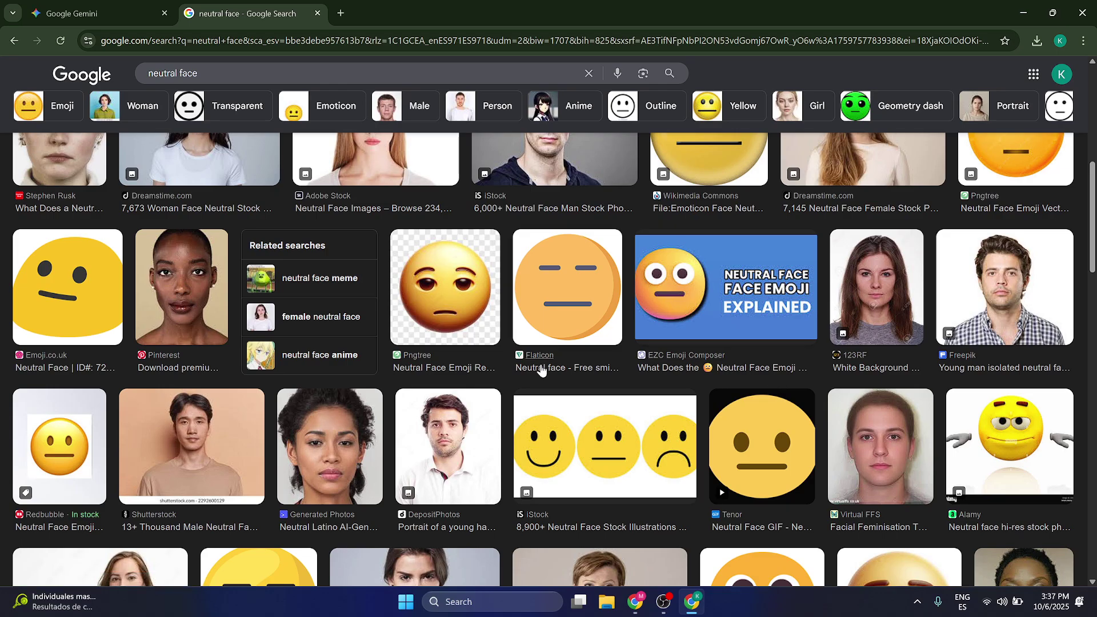
- Browse the neutral face image results and open the DepositPhotos portrait of the man in a white shirt
scroll(495, 464, down, 3)
scroll(495, 464, up, 3)
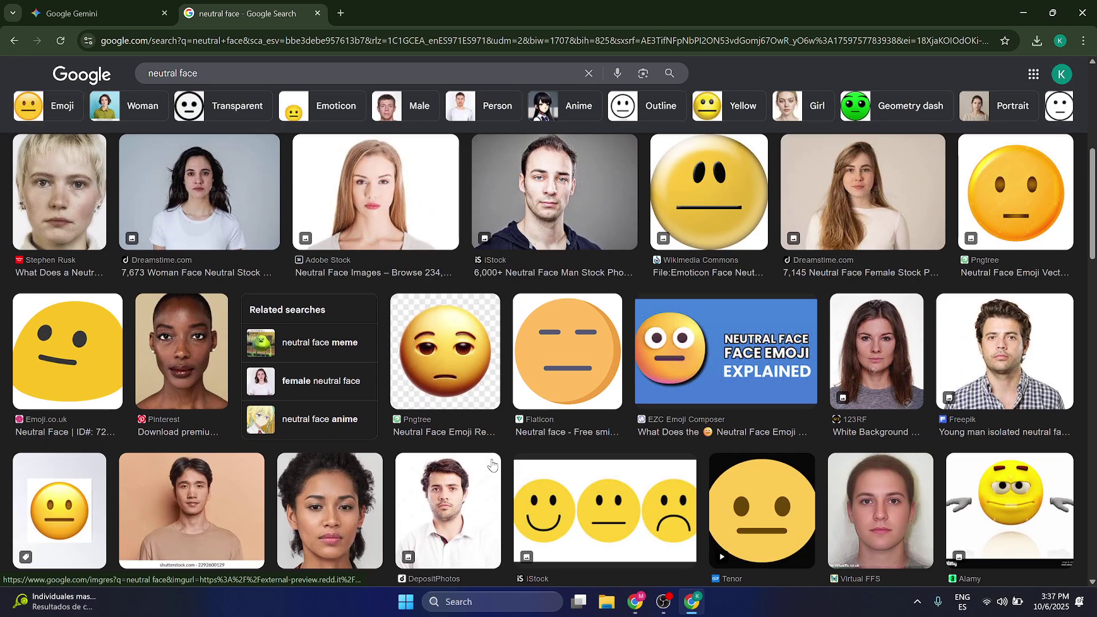
scroll(594, 331, up, 3)
scroll(815, 364, up, 4)
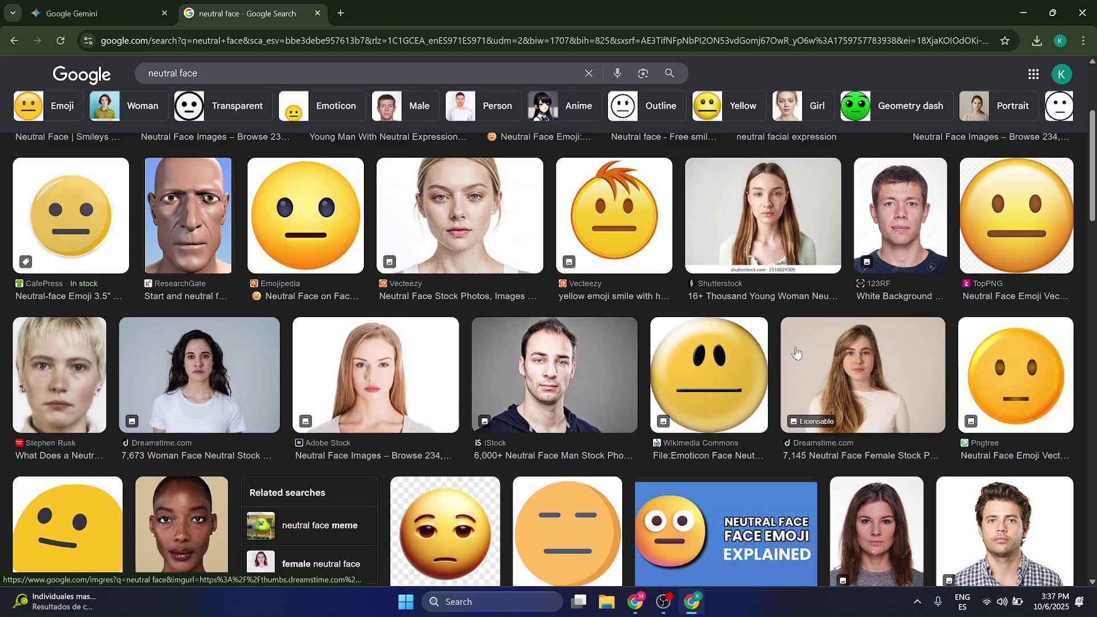
scroll(858, 407, down, 6)
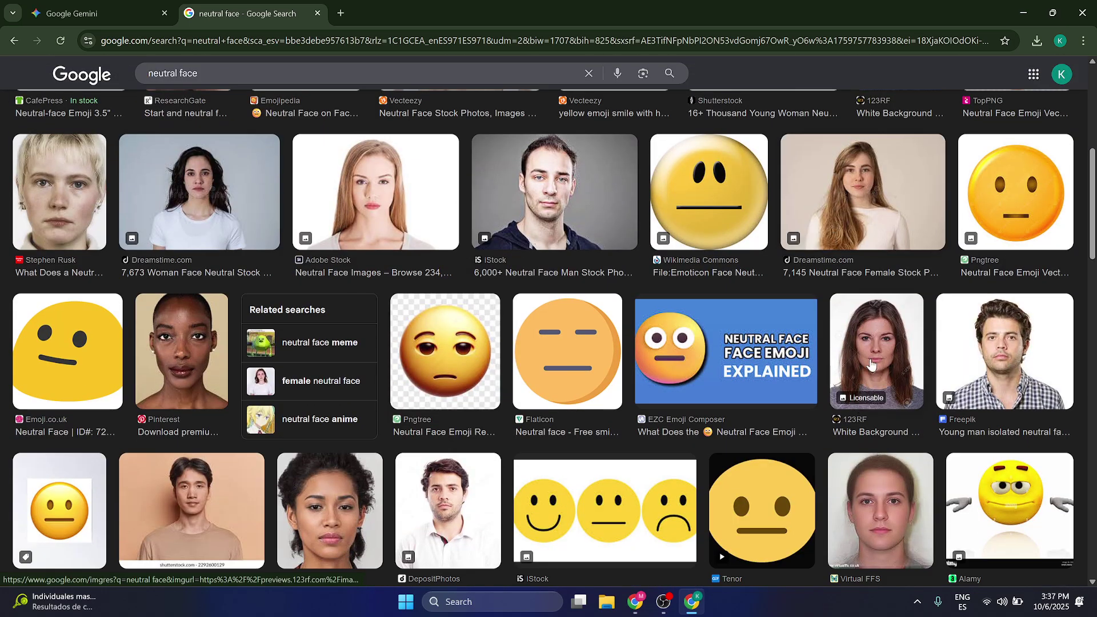
scroll(868, 409, down, 5)
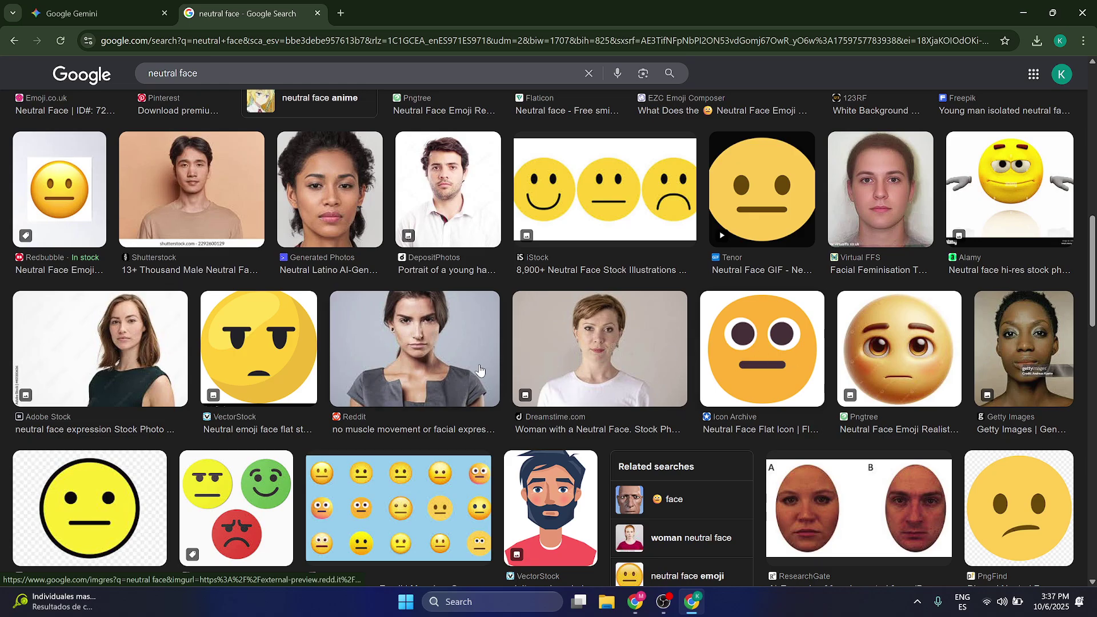
scroll(457, 354, up, 5)
scroll(425, 331, down, 3)
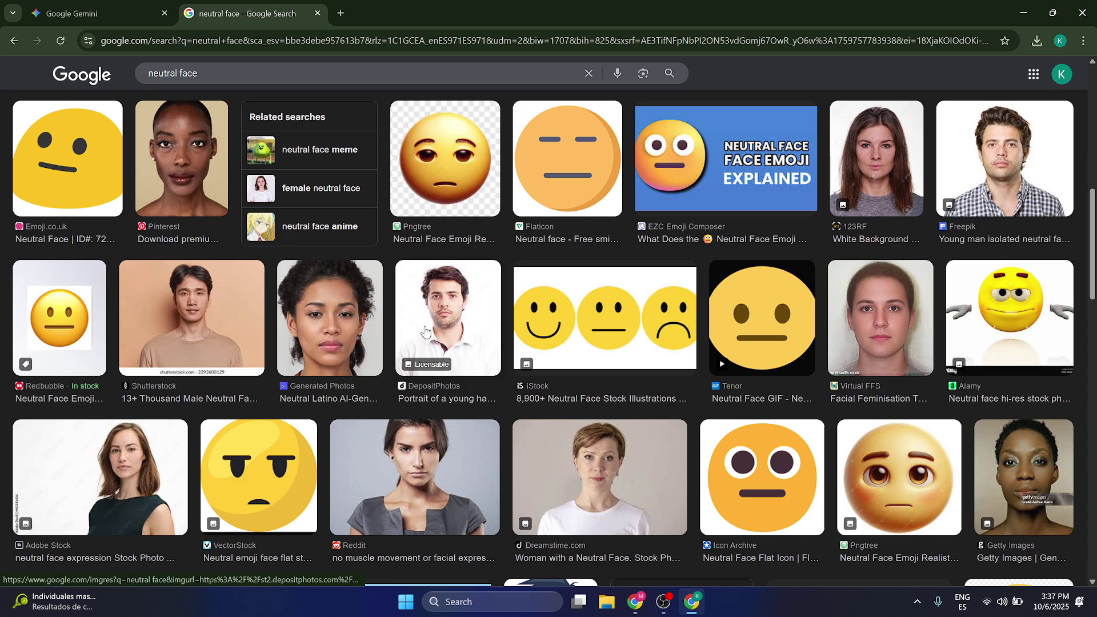
click(118, 6)
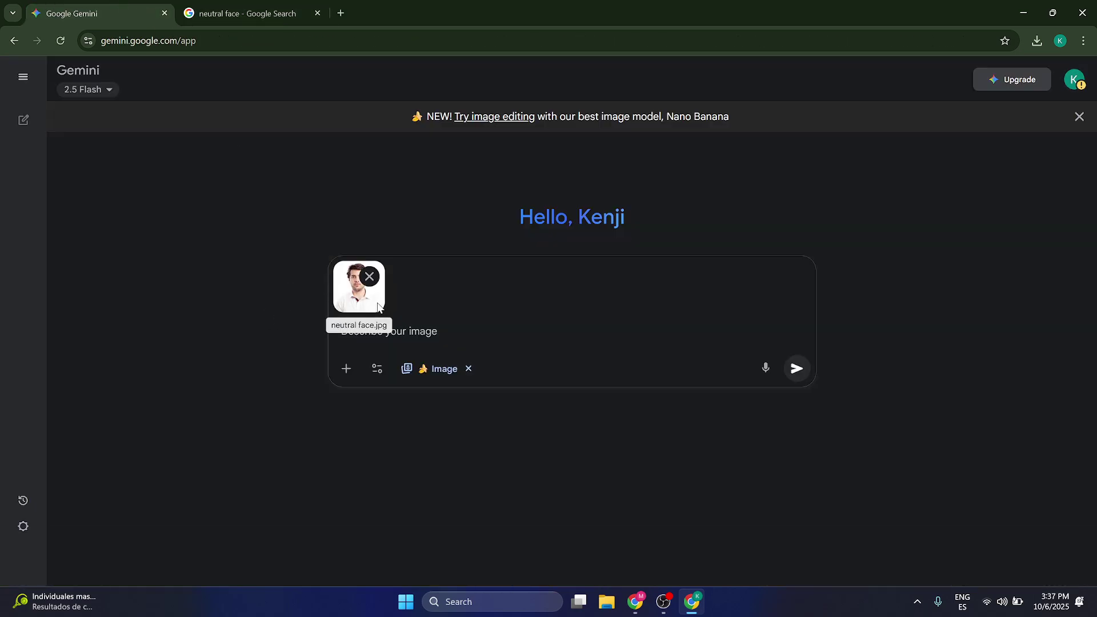
key(ctrl+Tab)
click(448, 331)
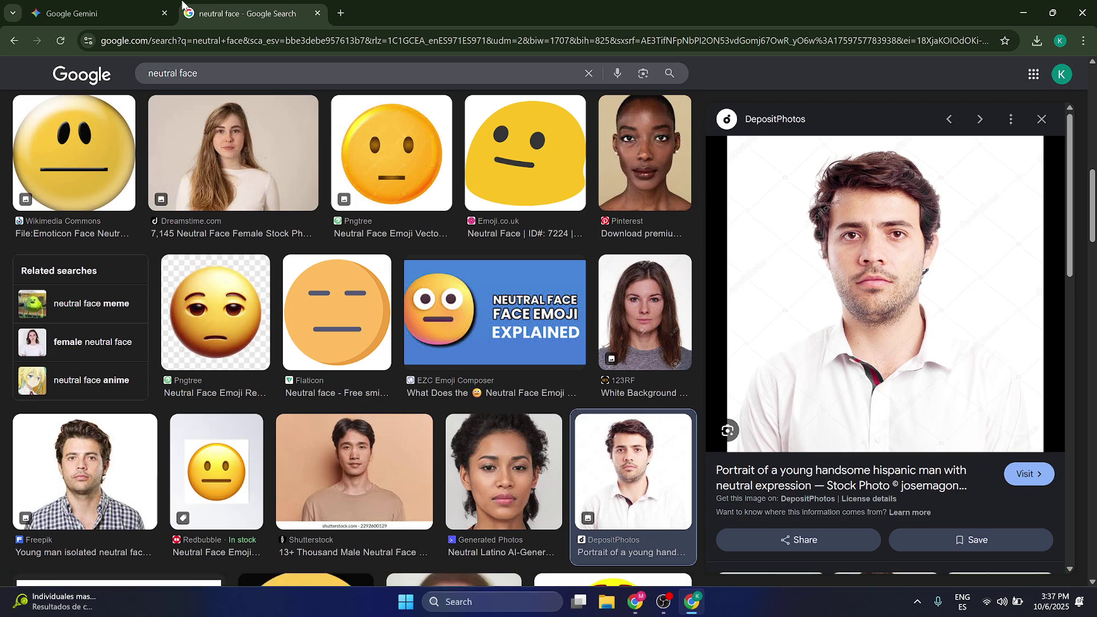
- Switch to Gemini and enter a prompt for a 16:9 cinematic YouTube thumbnail with a surprised host, deep teal background and title space on the left
click(133, 5)
click(228, 12)
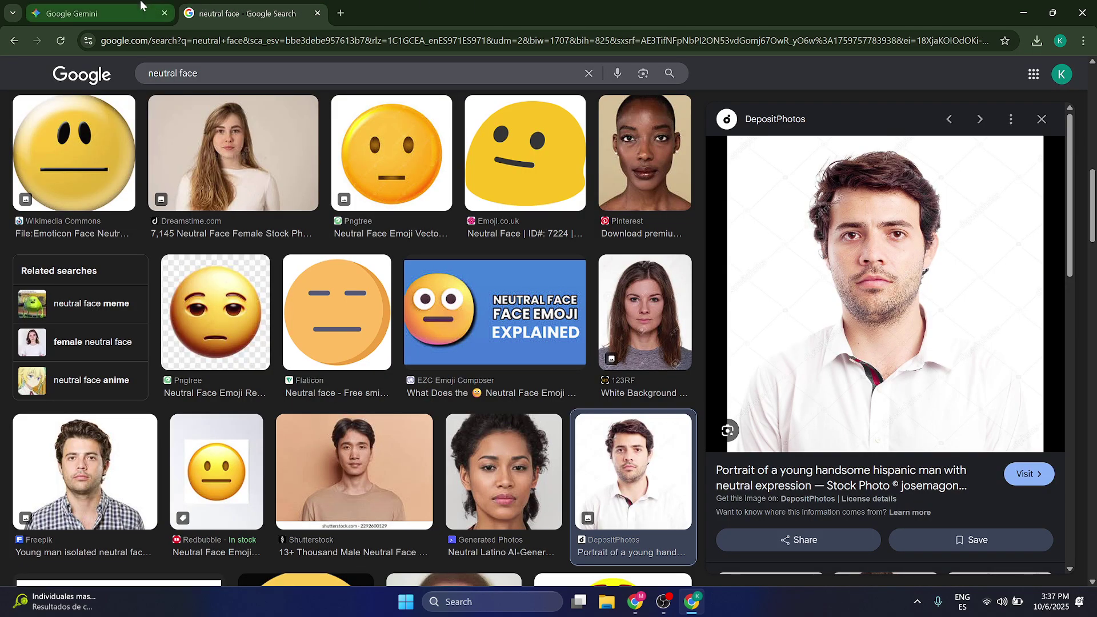
click(92, 13)
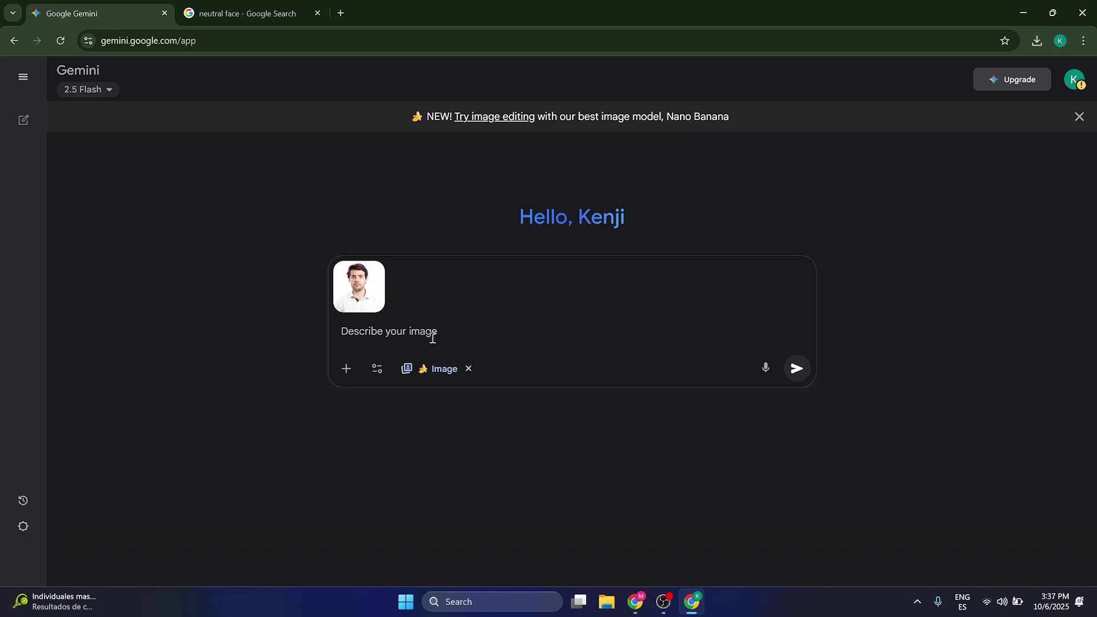
click(432, 338)
text(Create a 16:9 cinematic YouTube thumbnail: close-up of host (see reference image) with surprised expression, dramatic rim light from right, deep teal background, high contrast, space on the left for big white bold title text. Photorealistic, 35mm crop, punchy colors, high clarity.)
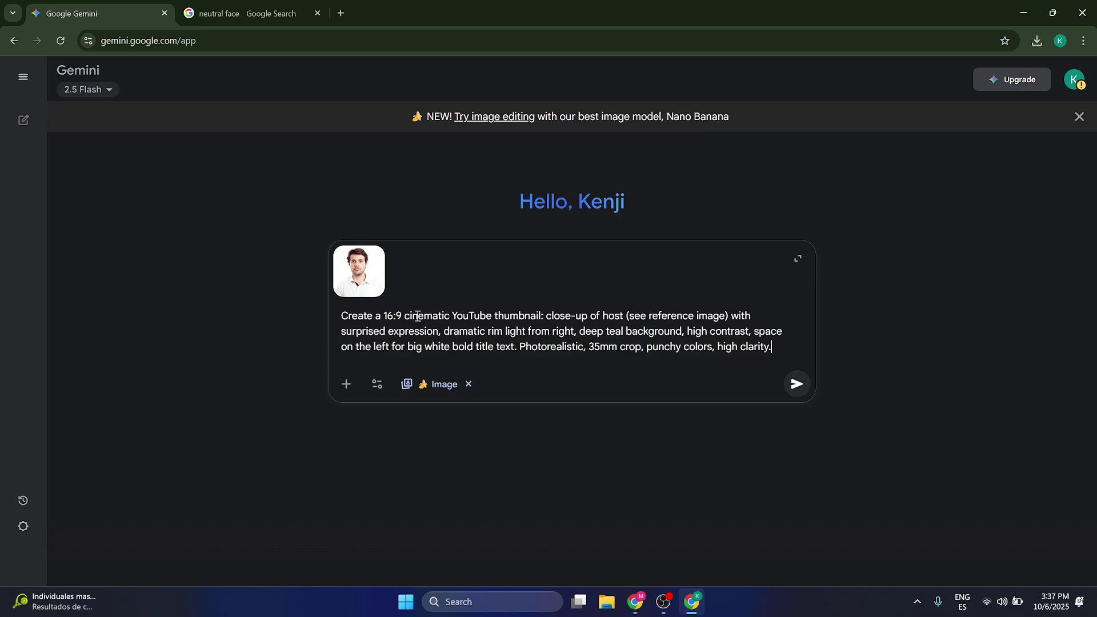
- Review the 16:9 aspect ratio and cinematic wording at the start of the image prompt
drag(406, 316, 389, 317)
double_click(387, 317)
click(392, 316)
click(389, 316)
drag(403, 315, 384, 316)
click(384, 316)
drag(402, 319, 434, 317)
click(386, 317)
click(434, 317)
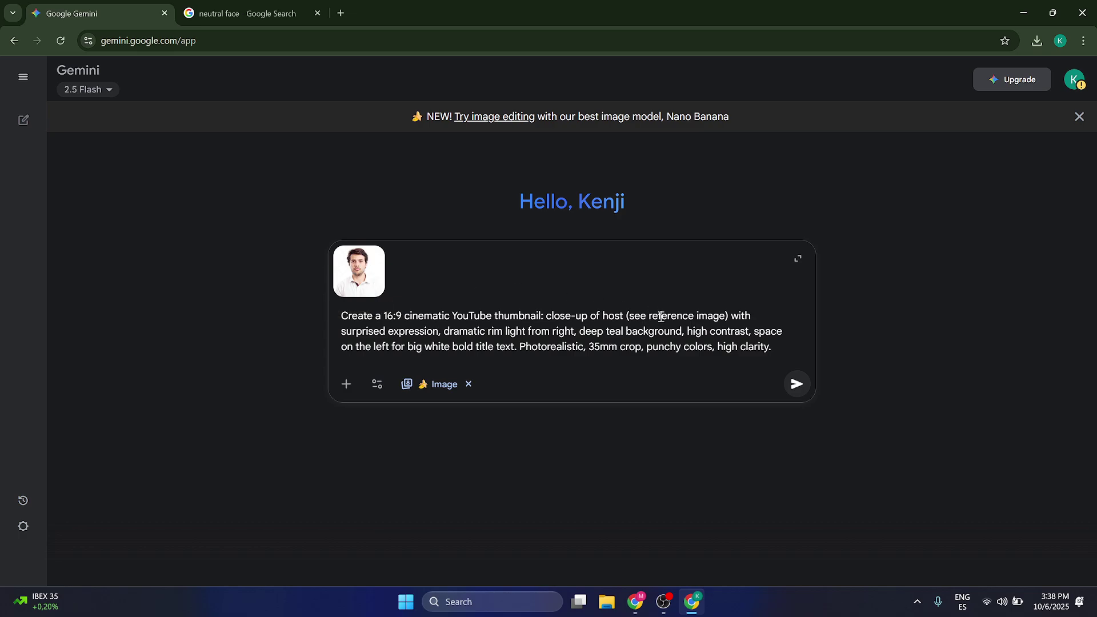
- Check the prompt's "reference image" wording against the source portrait in the image search results
drag(725, 318, 650, 318)
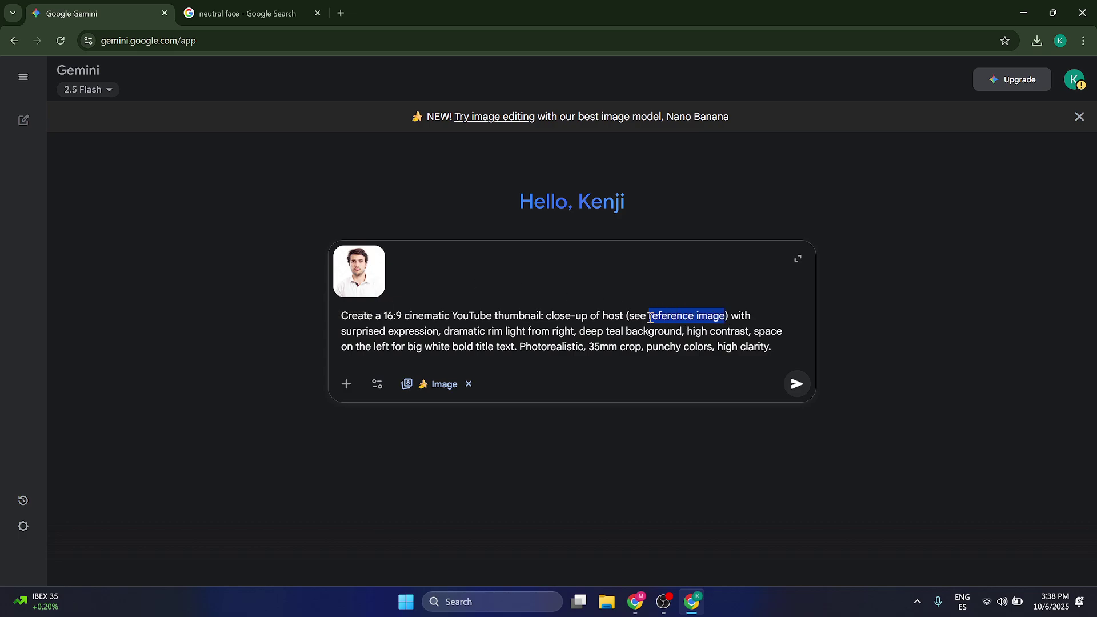
click(650, 318)
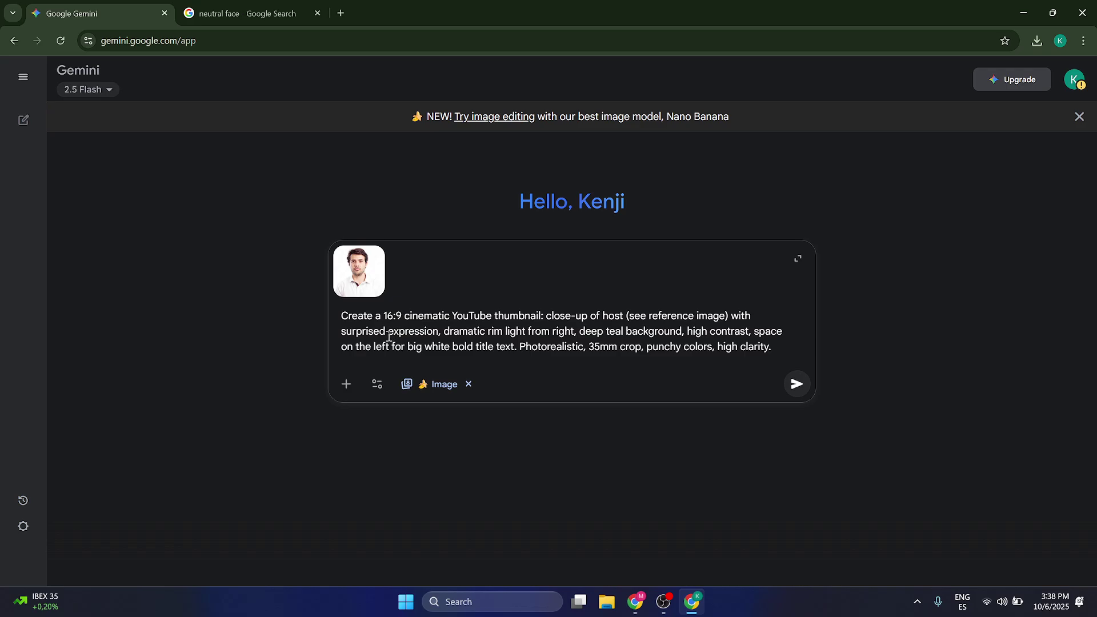
click(278, 11)
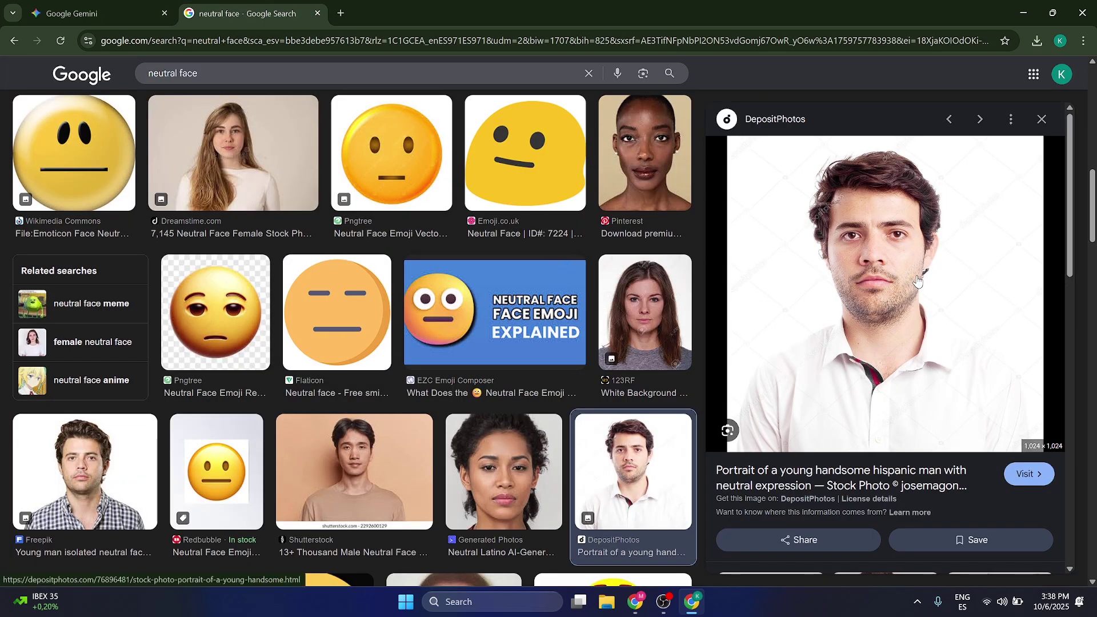
drag(917, 281, 855, 284)
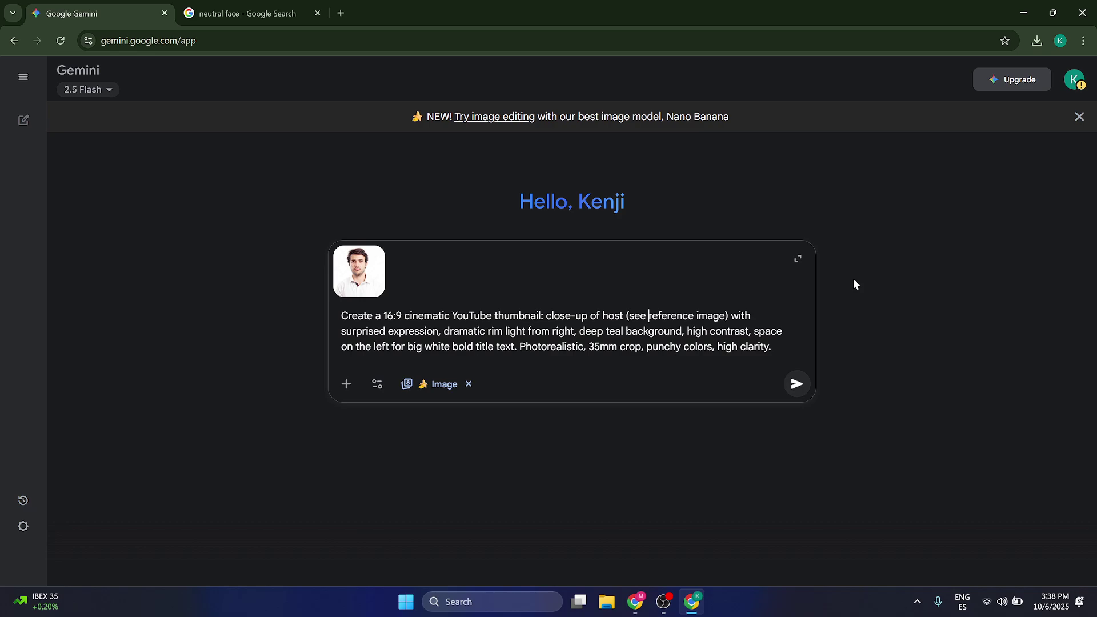
- Review the surprised expression wording and the request for title space on the left in the prompt
drag(731, 315, 439, 331)
click(438, 334)
drag(515, 348, 750, 334)
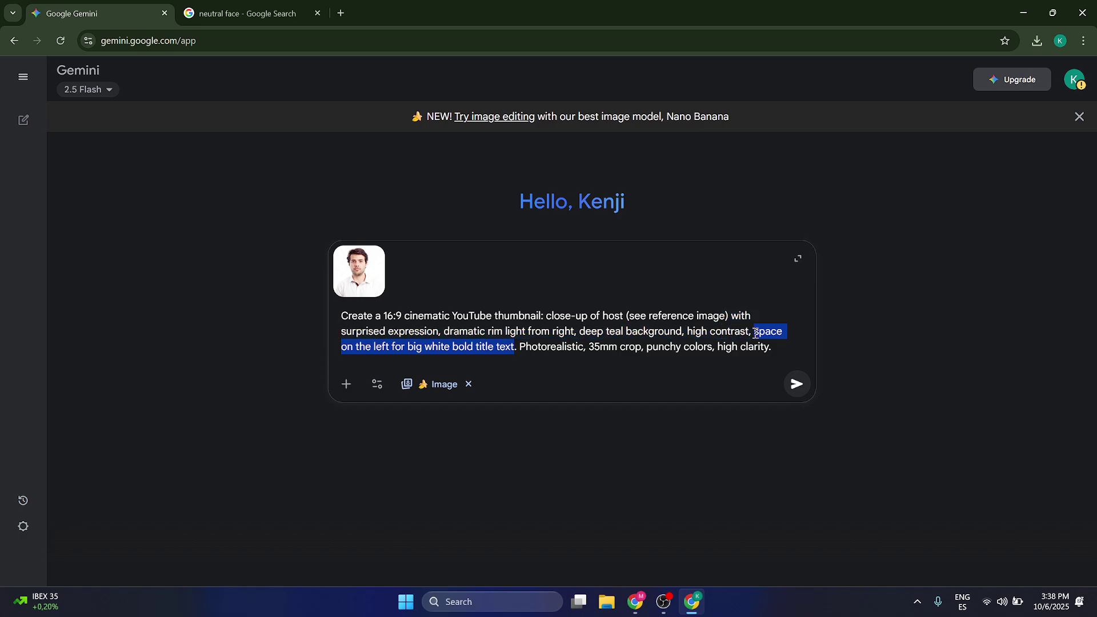
drag(753, 333, 434, 356)
drag(517, 348, 758, 338)
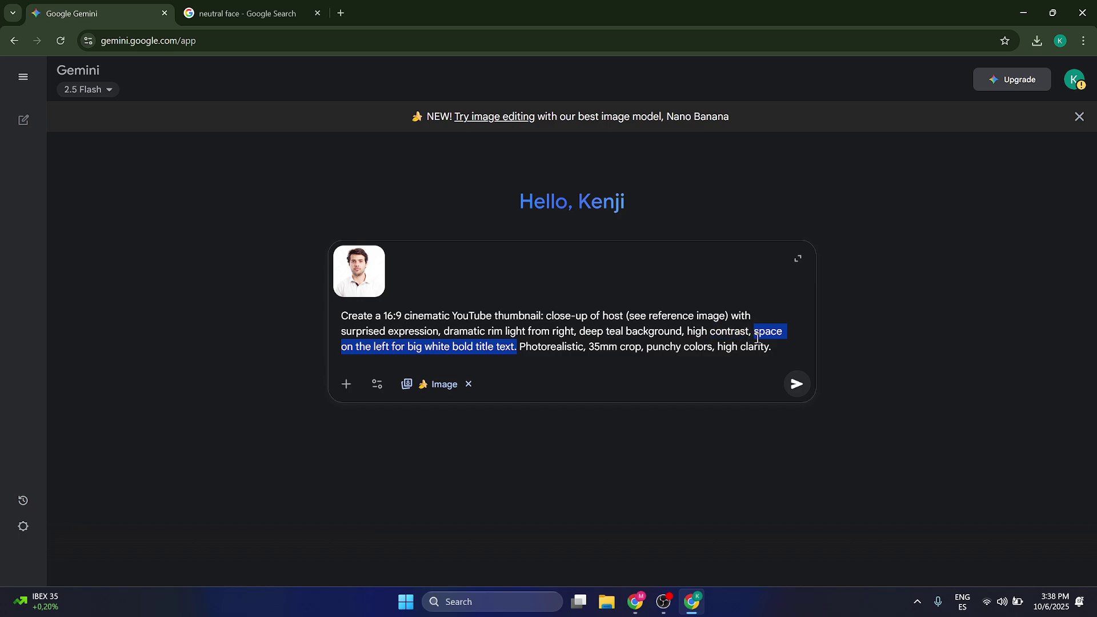
- Submit the thumbnail prompt with the attached portrait to generate the image
click(662, 345)
drag(514, 346, 753, 336)
click(671, 346)
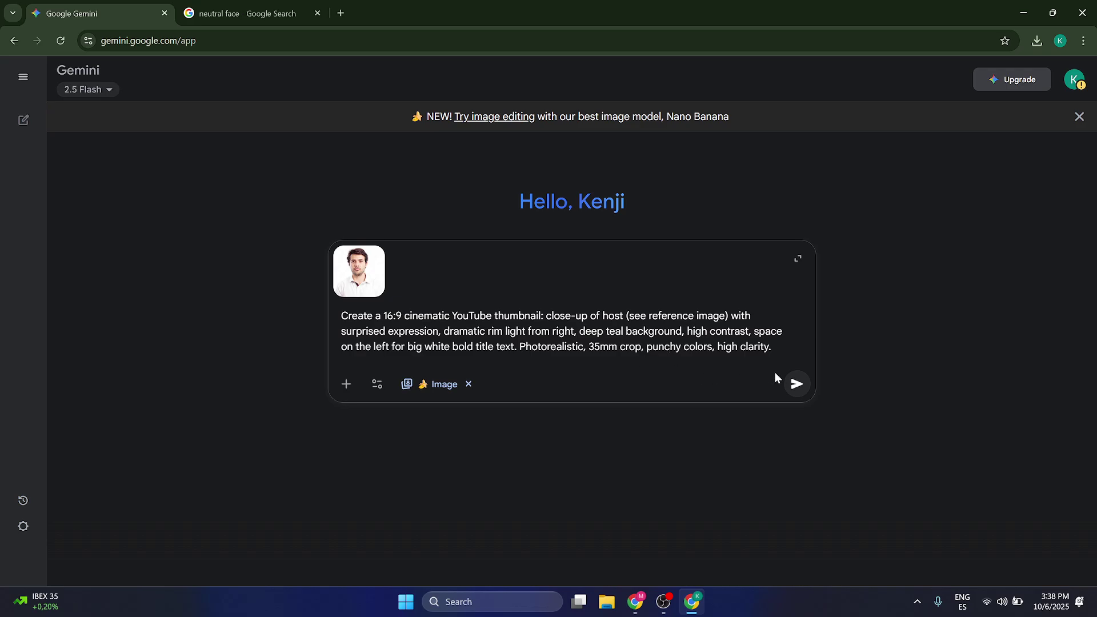
click(797, 384)
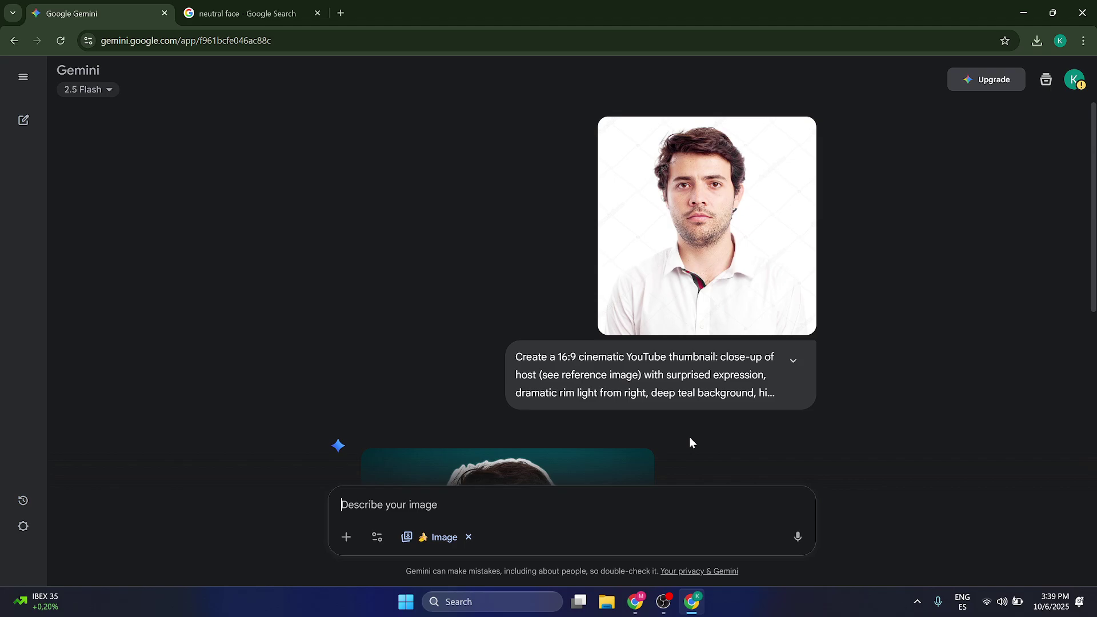
- Compare the generated thumbnail with the reference portrait and expand the submitted prompt to reread its full text
scroll(645, 287, down, 5)
scroll(654, 288, up, 3)
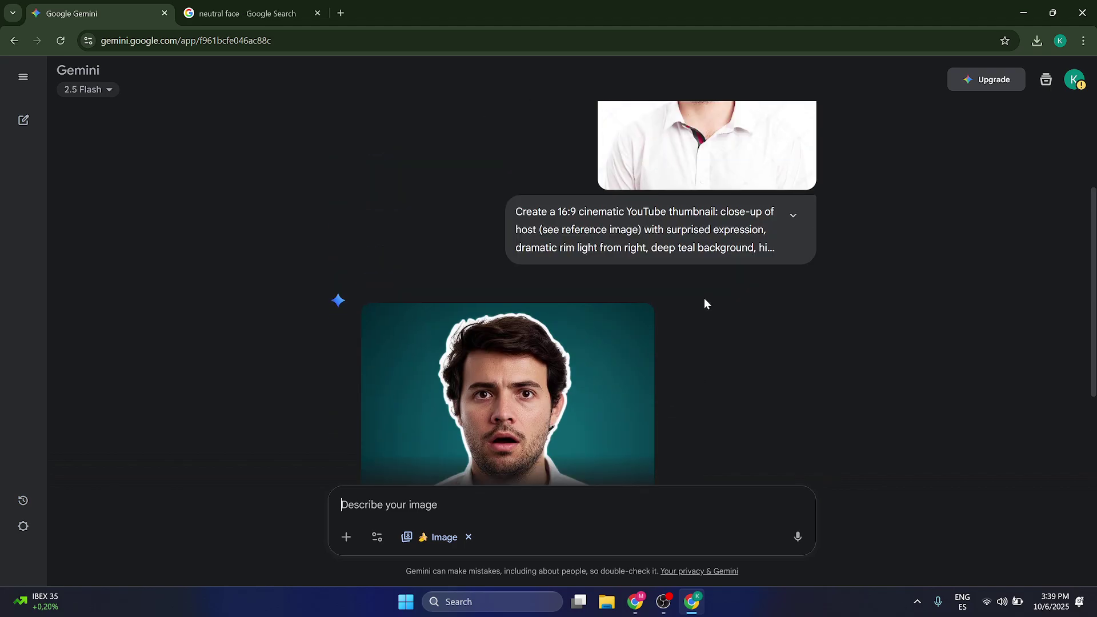
scroll(686, 300, up, 3)
scroll(656, 296, down, 5)
scroll(622, 311, up, 5)
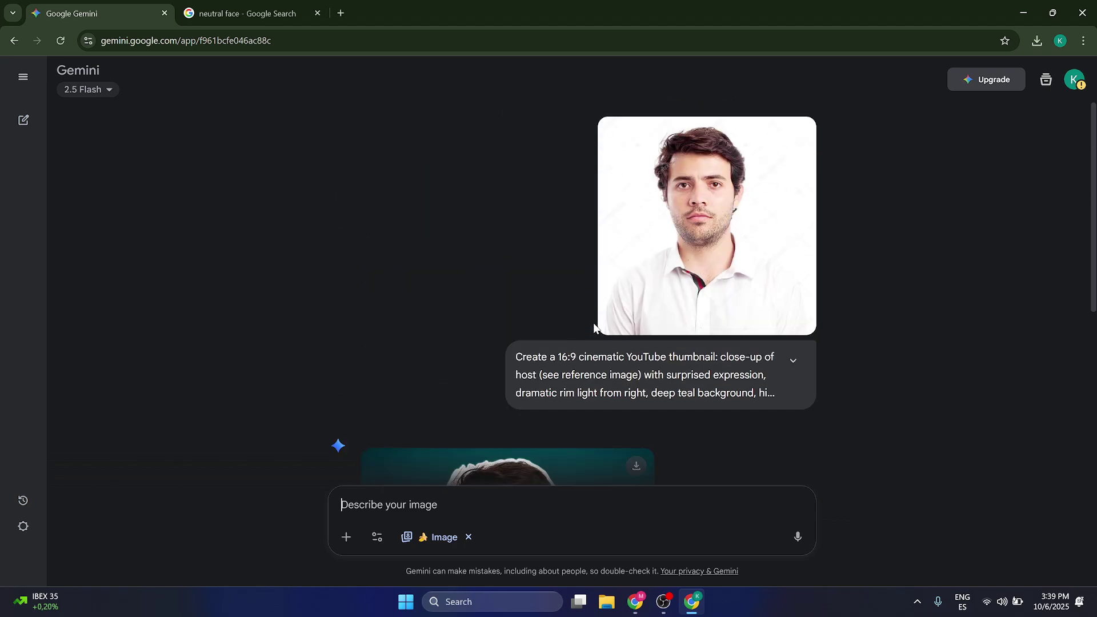
scroll(588, 343, down, 5)
scroll(583, 359, up, 4)
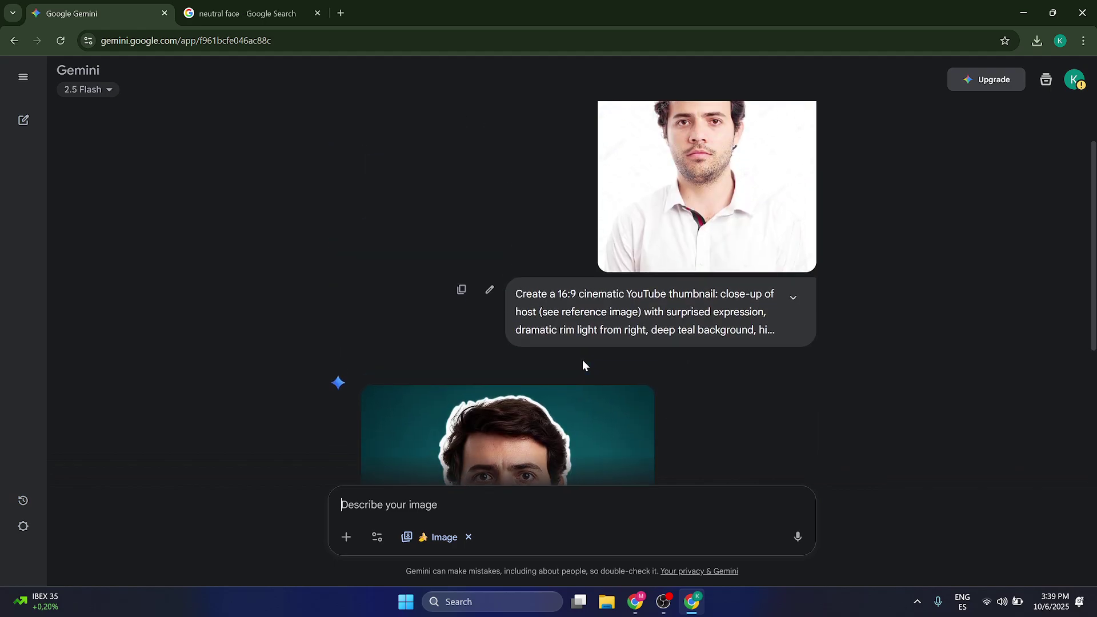
scroll(581, 359, down, 4)
scroll(581, 358, up, 2)
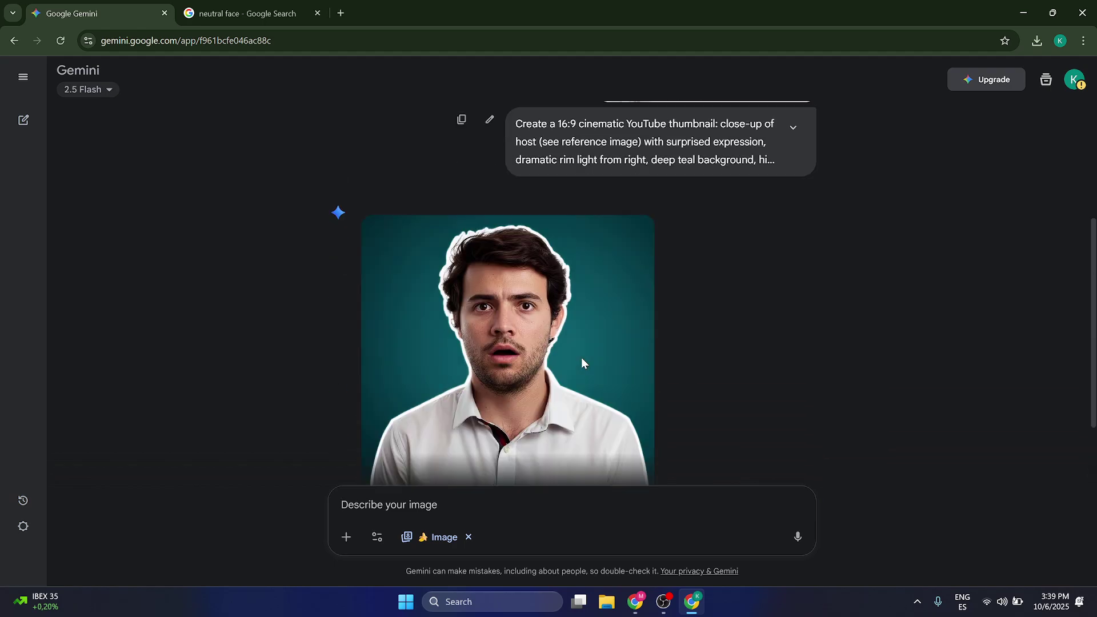
scroll(581, 358, up, 4)
scroll(531, 360, down, 5)
scroll(472, 306, up, 5)
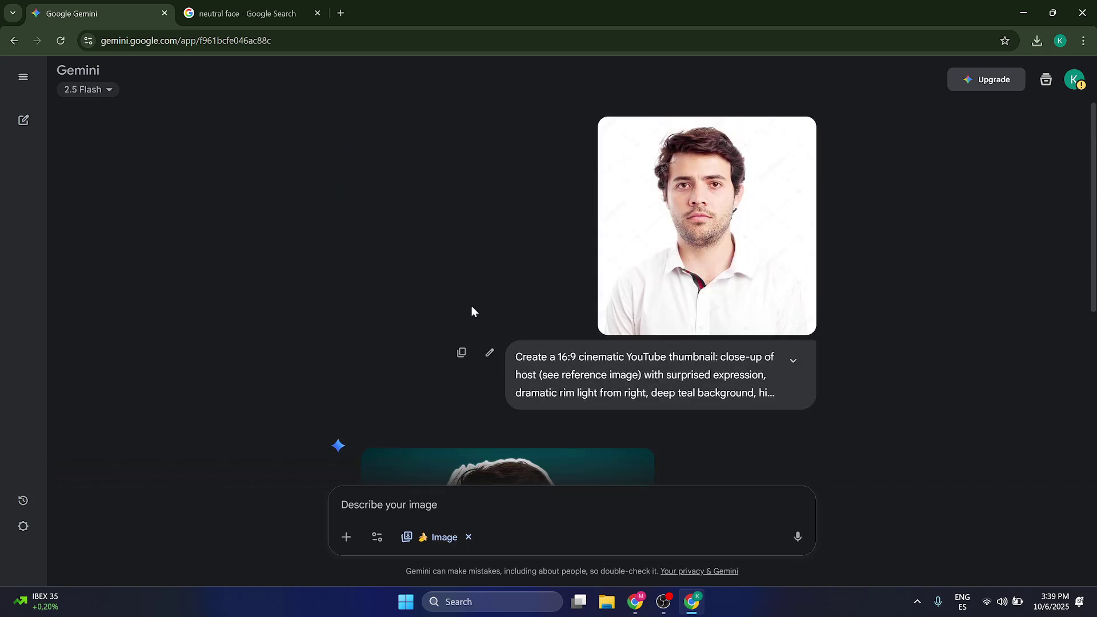
scroll(489, 296, down, 5)
scroll(526, 358, up, 4)
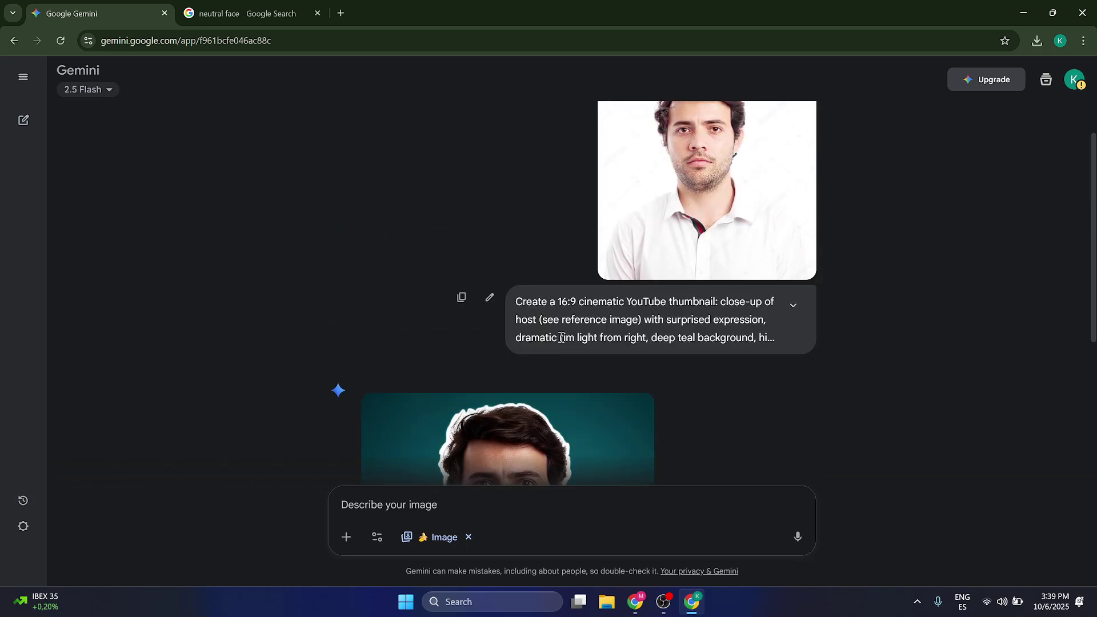
click(793, 305)
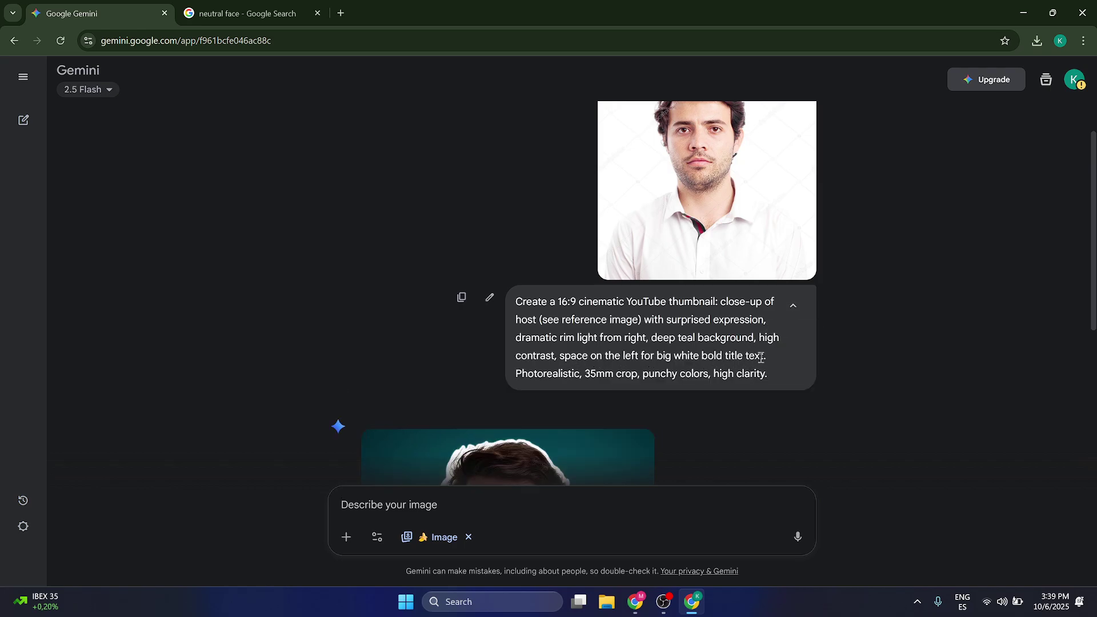
- Send a follow-up request to put the character to the right and leave blank space on the left for text
scroll(553, 489, down, 5)
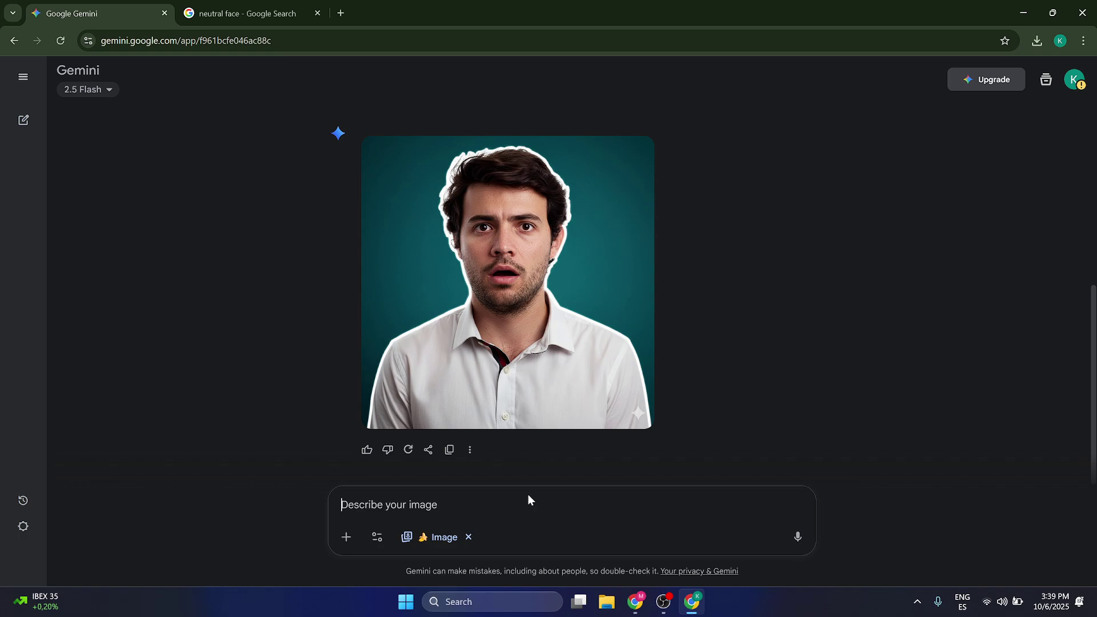
text(The image is)
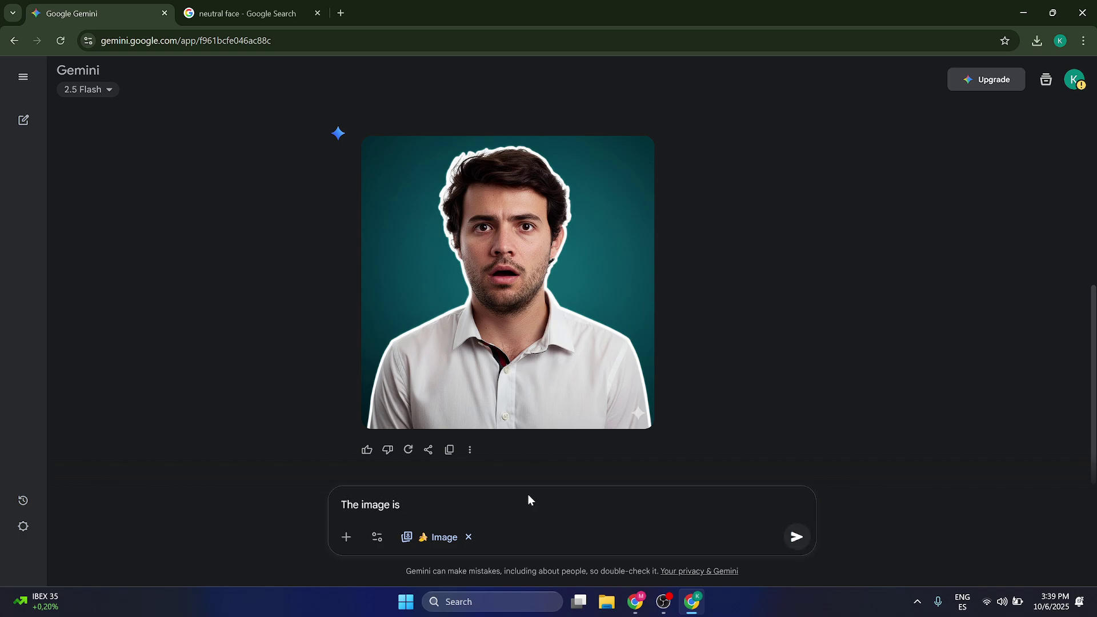
text( perfect, but I need space on the lef)
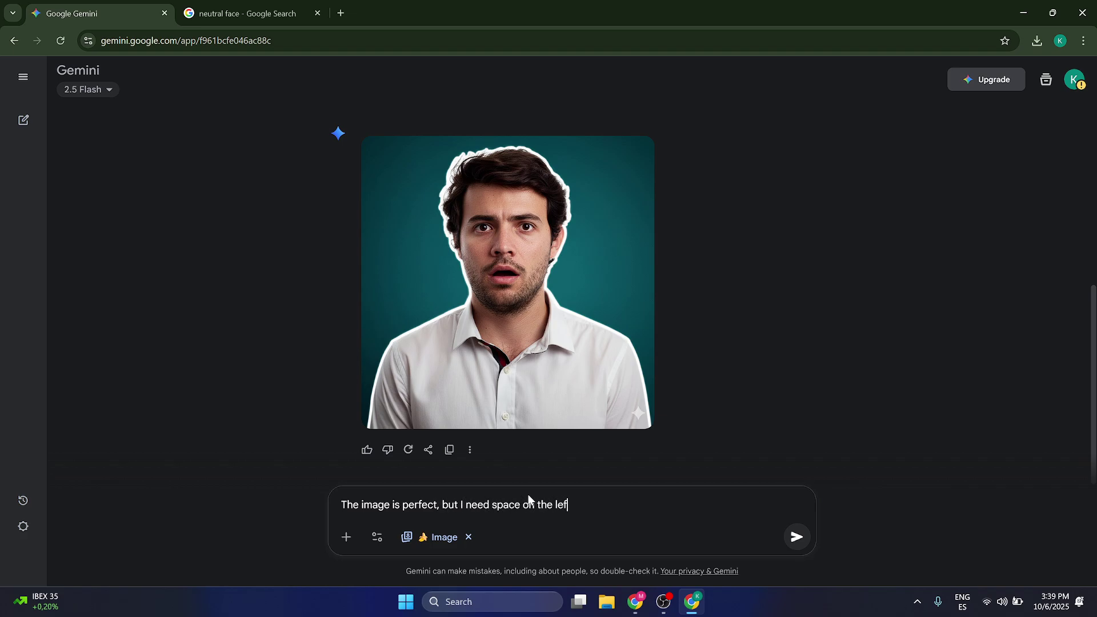
text(t to add text later. Put the character )
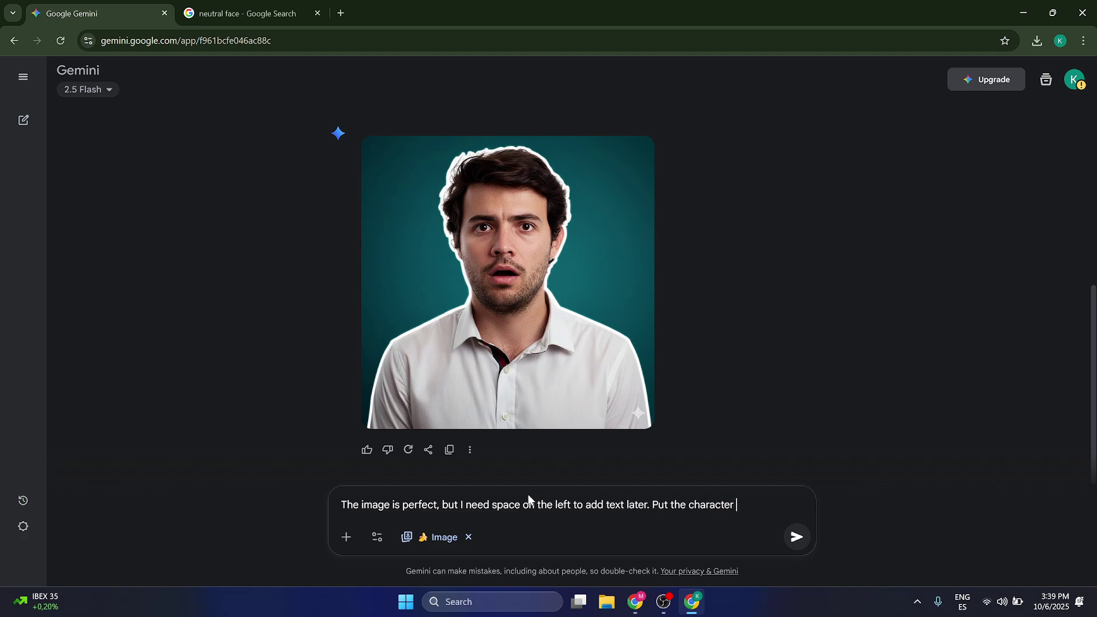
text(to the right a)
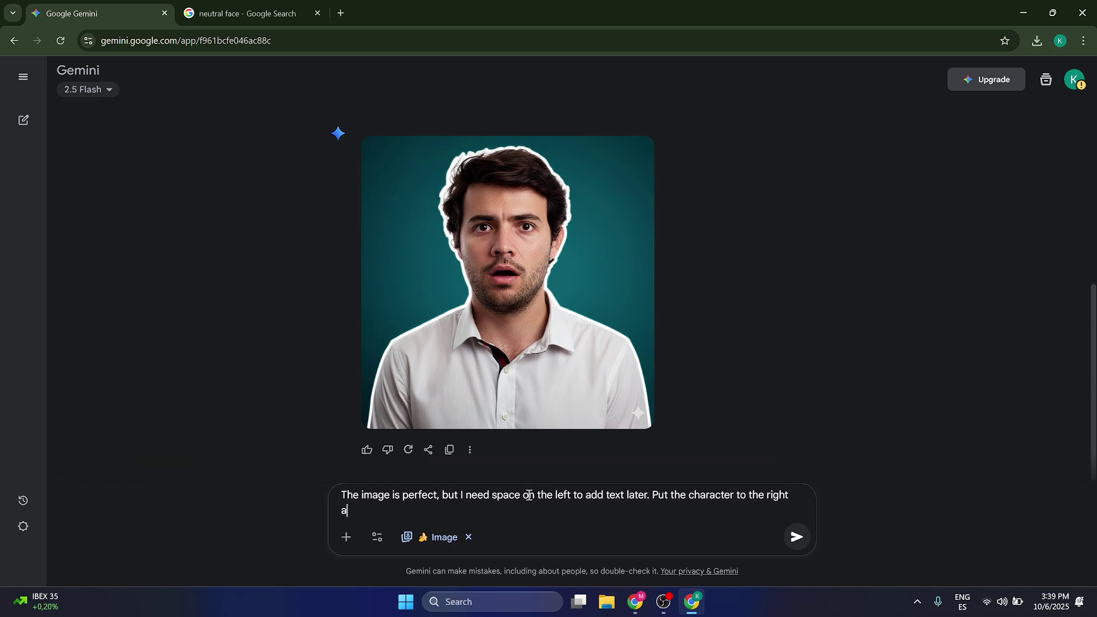
text(nd leave some blank s)
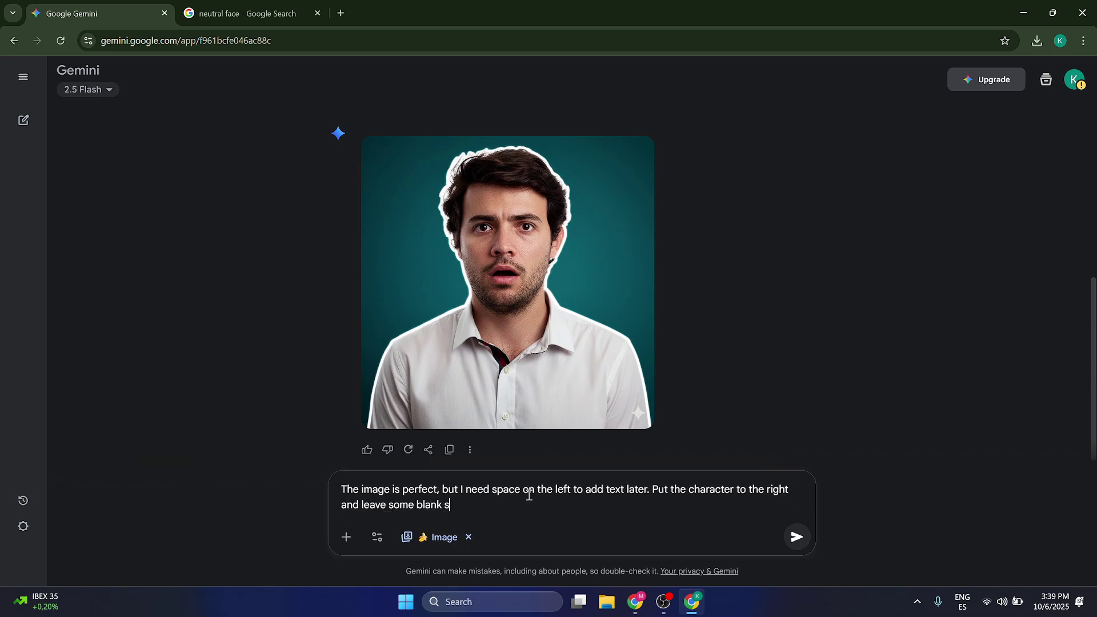
text(pace on rth)
text( the left.)
key(Return)
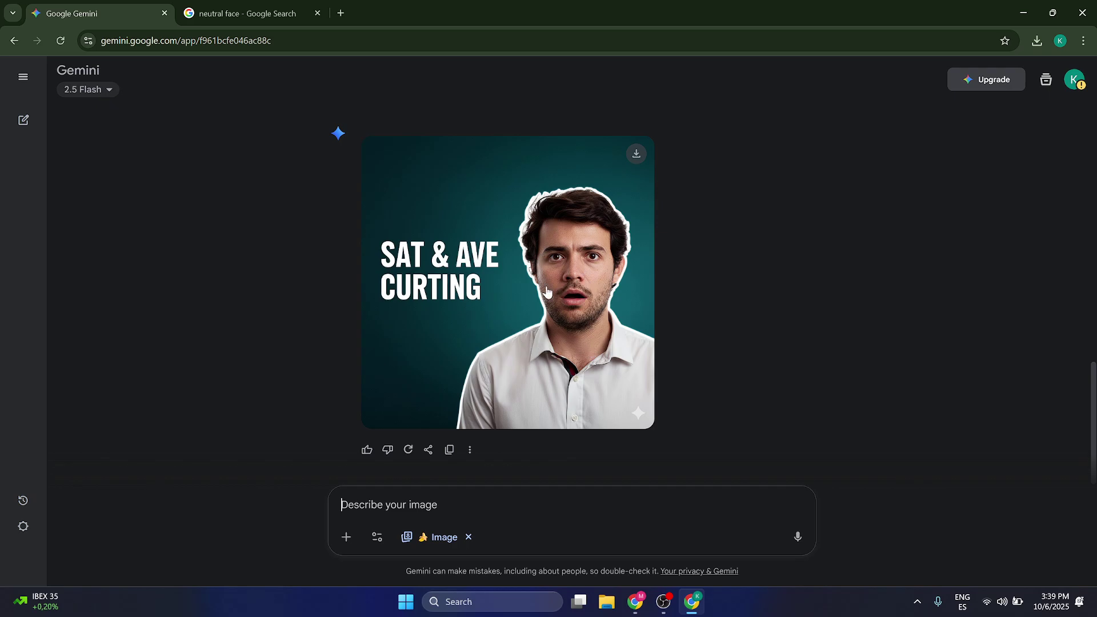
- Inspect the revised thumbnail at enlarged size and return to the conversation
click(506, 302)
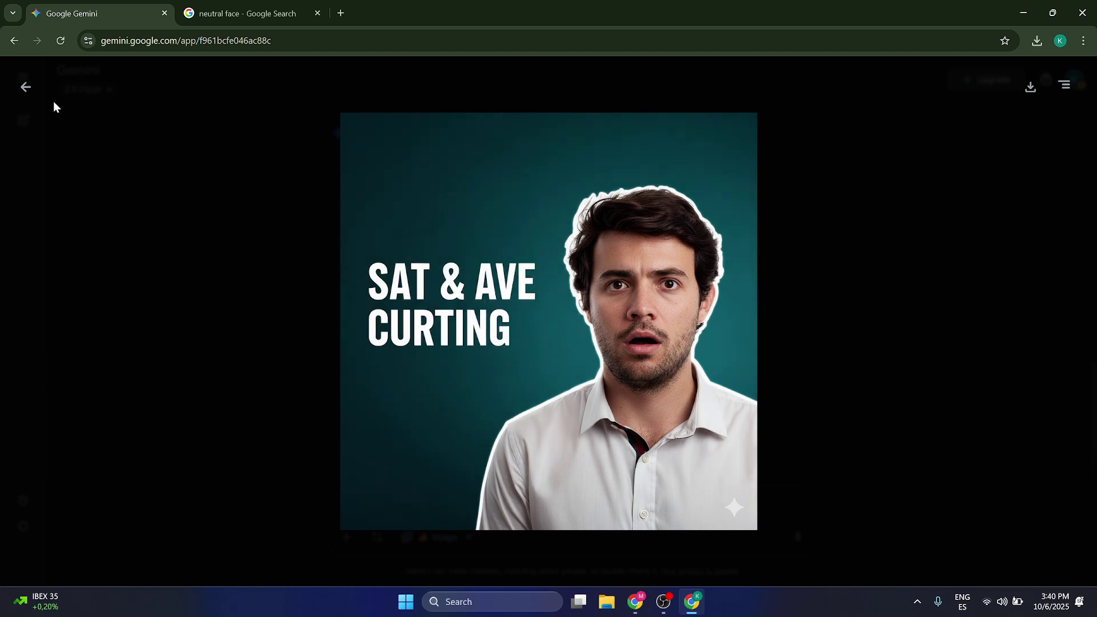
click(25, 87)
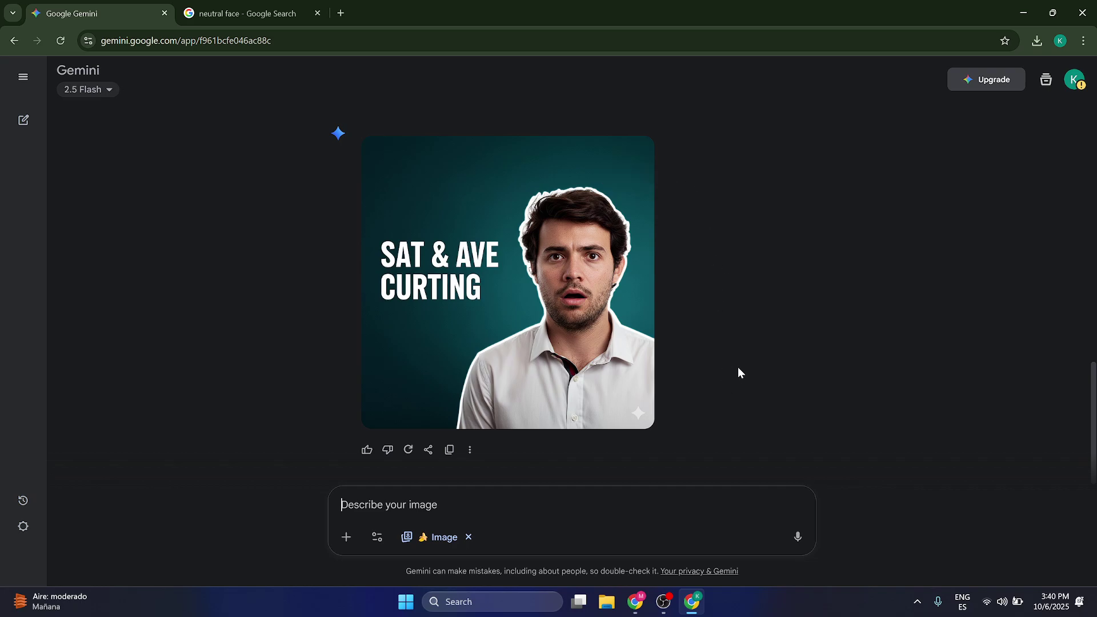
scroll(592, 345, up, 4)
scroll(578, 343, down, 4)
text(Photoshop, C)
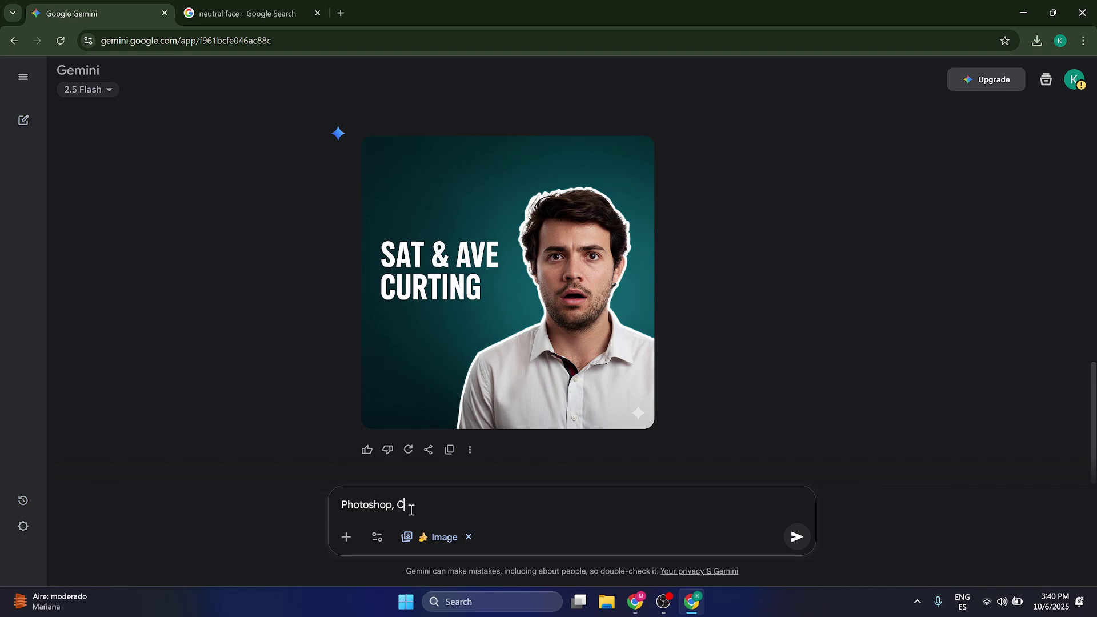
text(anva..)
key(BackSpace)
key(BackSpace)
key(BackSpace)
key(BackSpace)
key(BackSpace)
key(BackSpace)
key(BackSpace)
key(BackSpace)
key(BackSpace)
key(BackSpace)
key(BackSpace)
key(BackSpace)
key(BackSpace)
key(BackSpace)
key(BackSpace)
key(BackSpace)
text(GENERATIVE FILL: REMOVE)
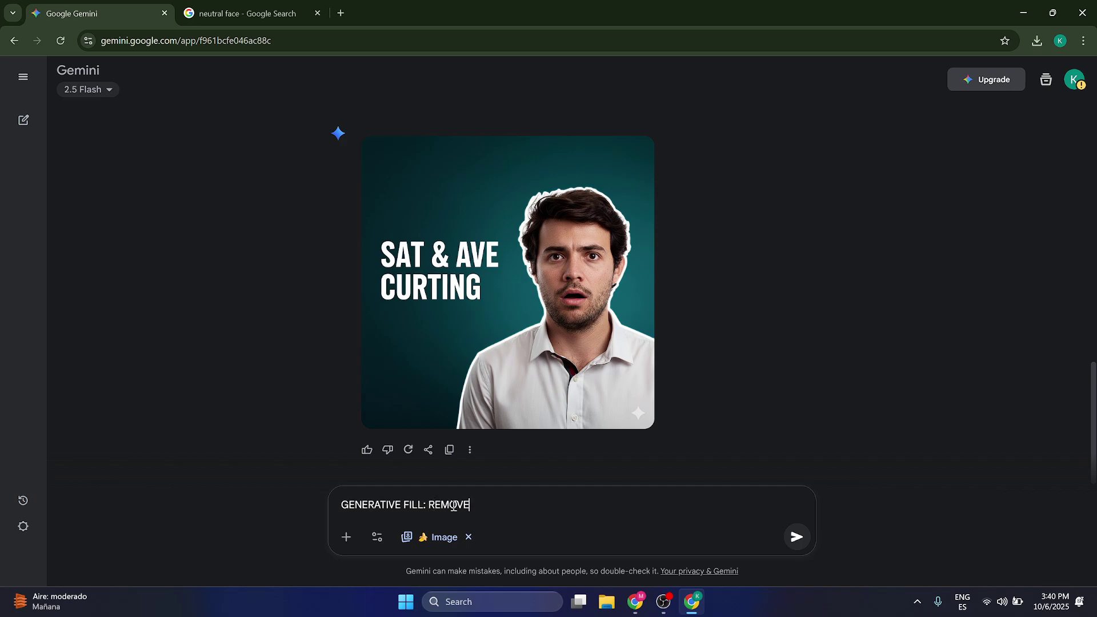
double_click(453, 506)
key(ctrl+a)
key(BackSpace)
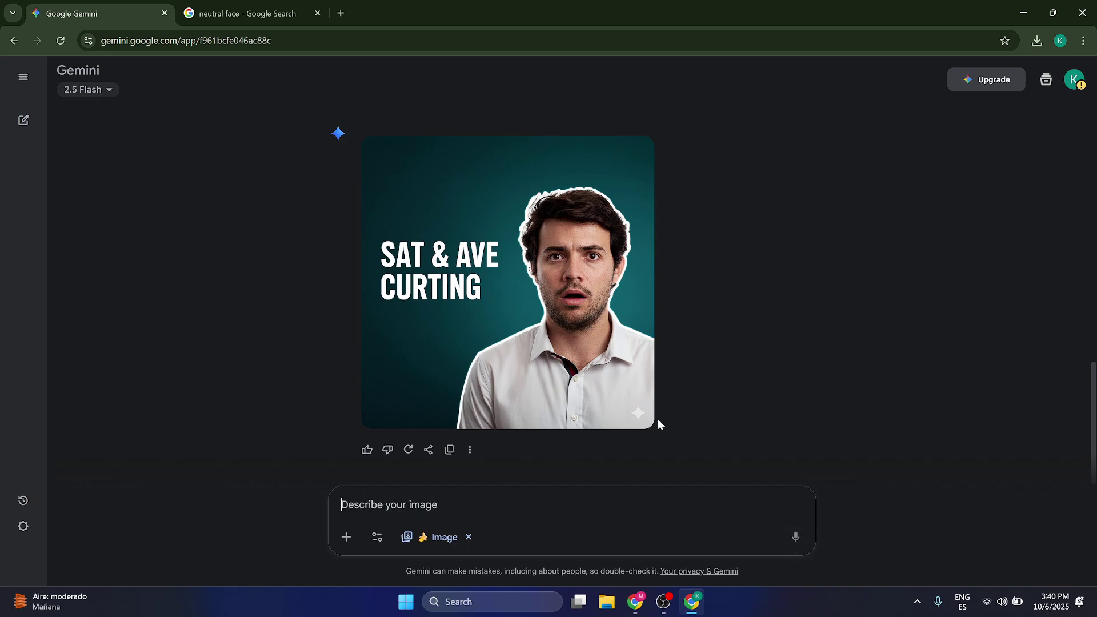
scroll(662, 417, up, 5)
scroll(669, 411, up, 7)
scroll(668, 409, down, 14)
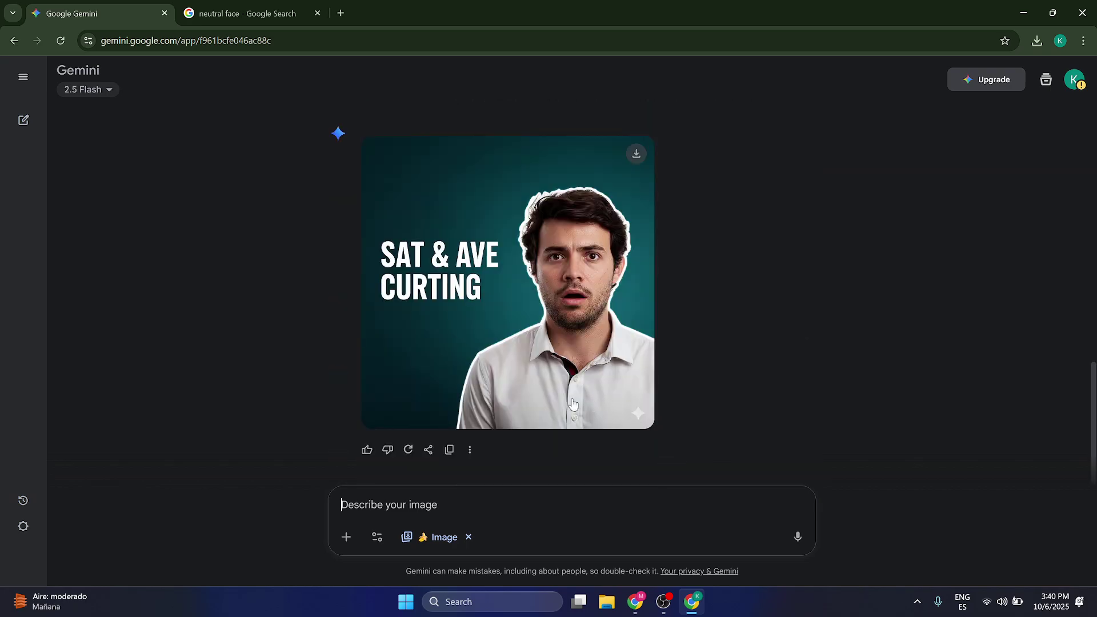